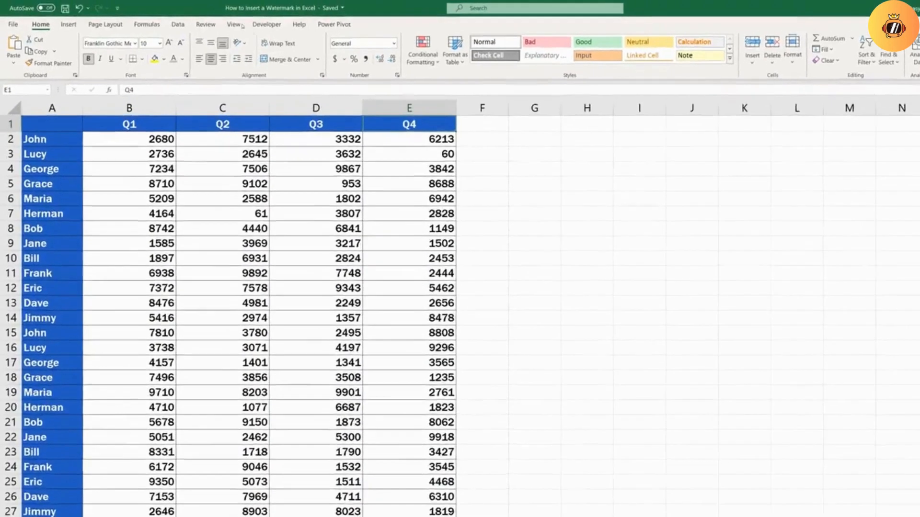
# Switch the worksheet to Page Layout view and start editing the centre header section of the first page
pyautogui.click(206, 20)
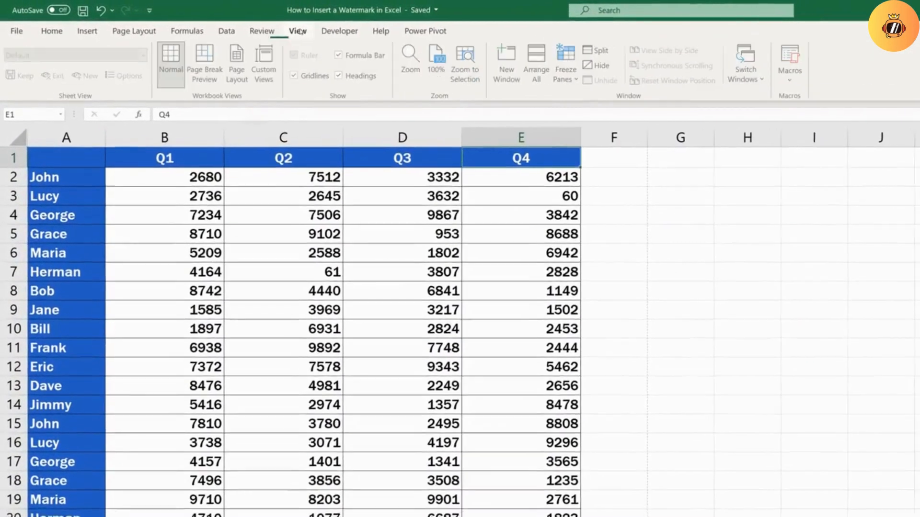
pyautogui.click(239, 63)
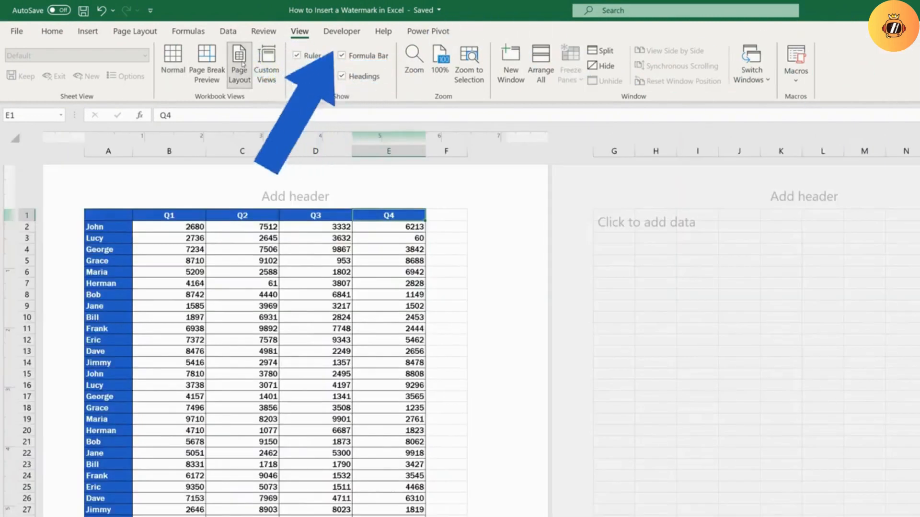
pyautogui.click(322, 198)
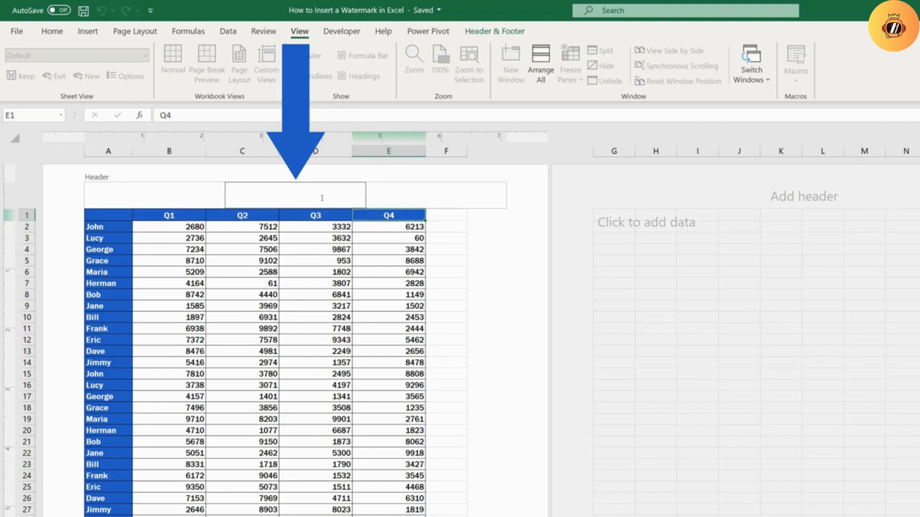
# Insert the EasyClick Academy picture from a local file into the centre header and finish editing the header
pyautogui.click(493, 34)
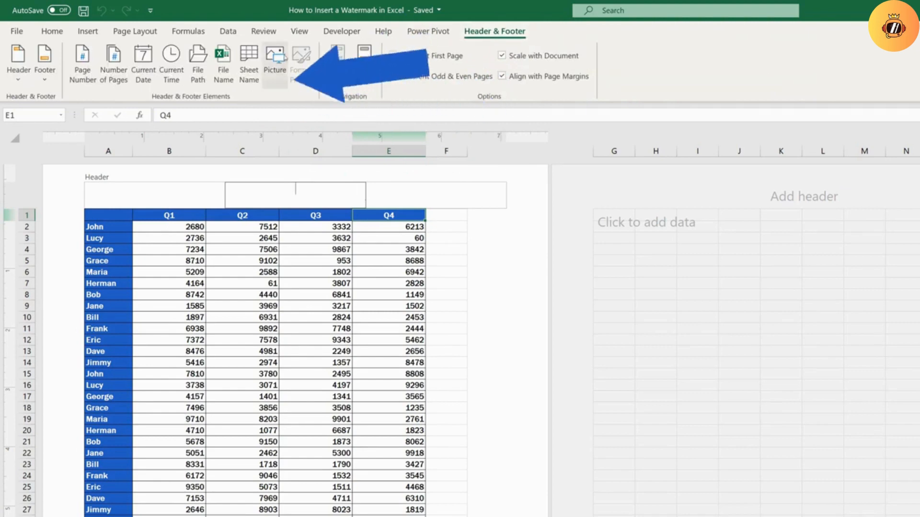
pyautogui.click(278, 59)
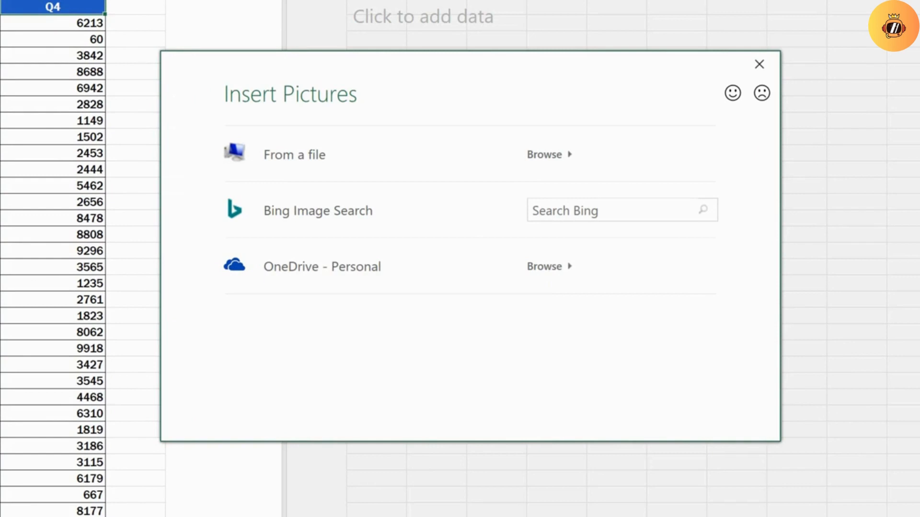
pyautogui.click(356, 147)
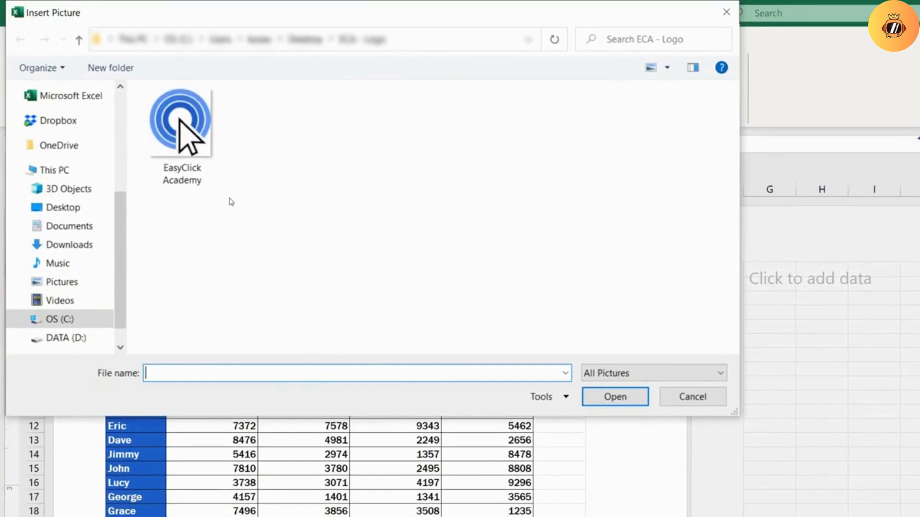
pyautogui.click(209, 157)
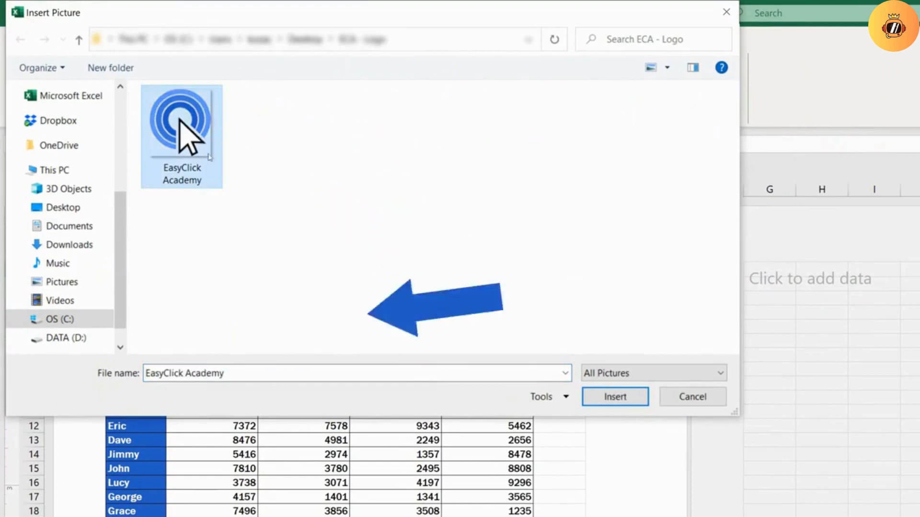
pyautogui.click(621, 404)
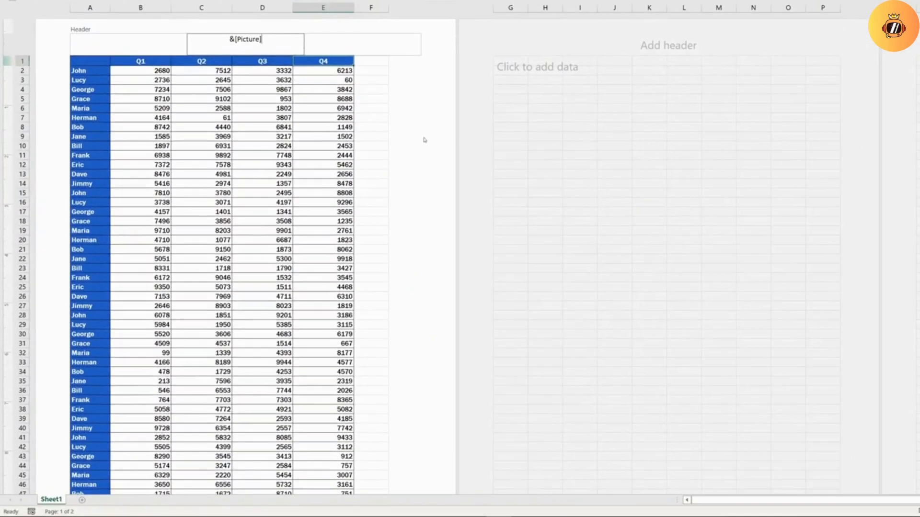
pyautogui.click(639, 389)
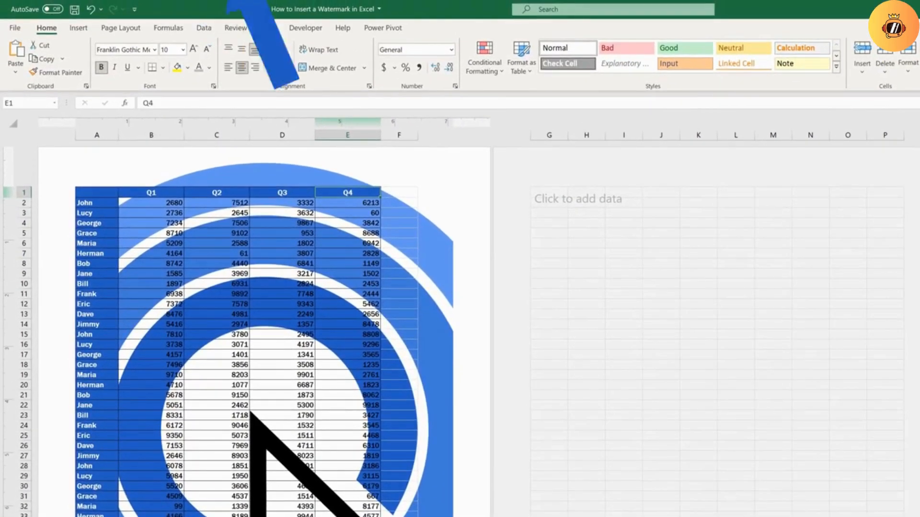
# Scale the header picture to 30% in height and width, keeping the aspect ratio locked
pyautogui.click(266, 181)
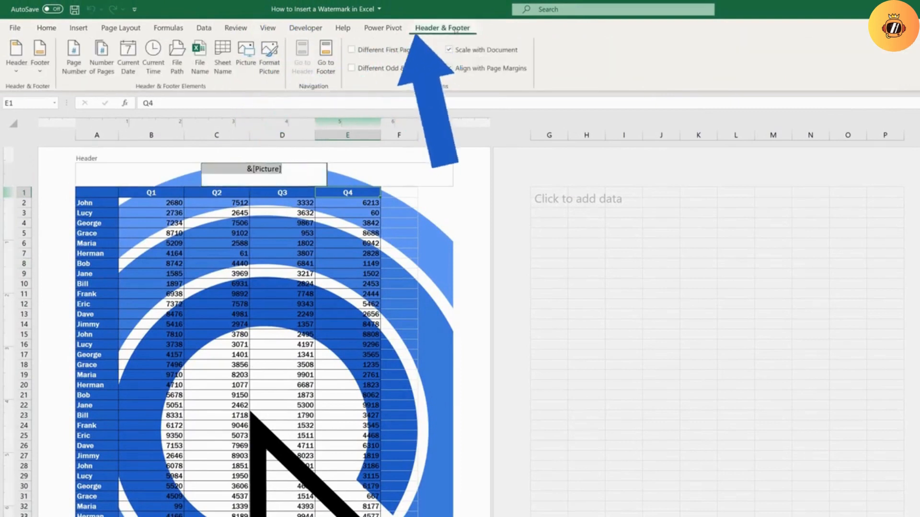
pyautogui.click(269, 59)
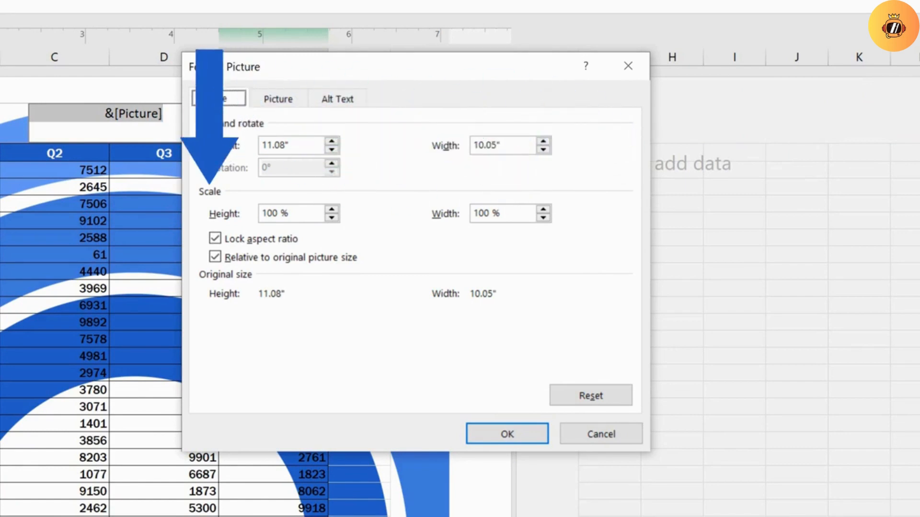
pyautogui.moveTo(294, 216); pyautogui.dragTo(217, 211)
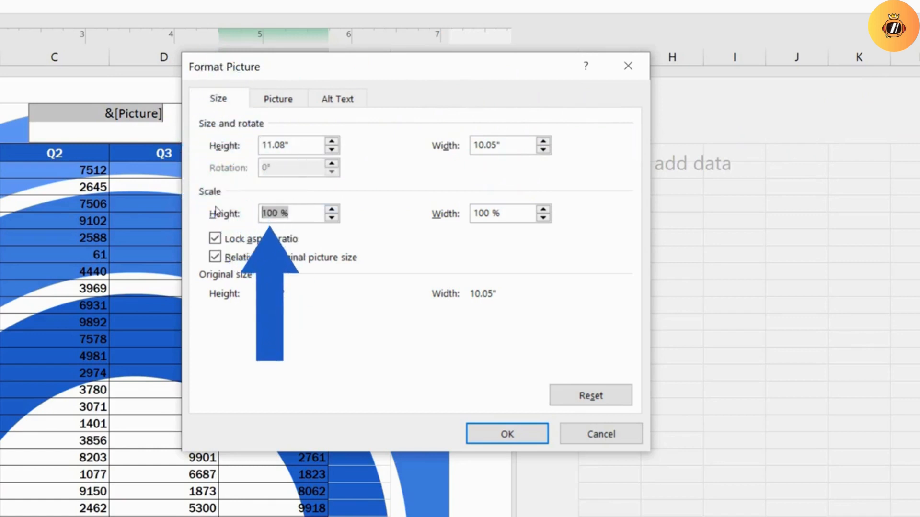
pyautogui.write('30')
pyautogui.click(520, 214)
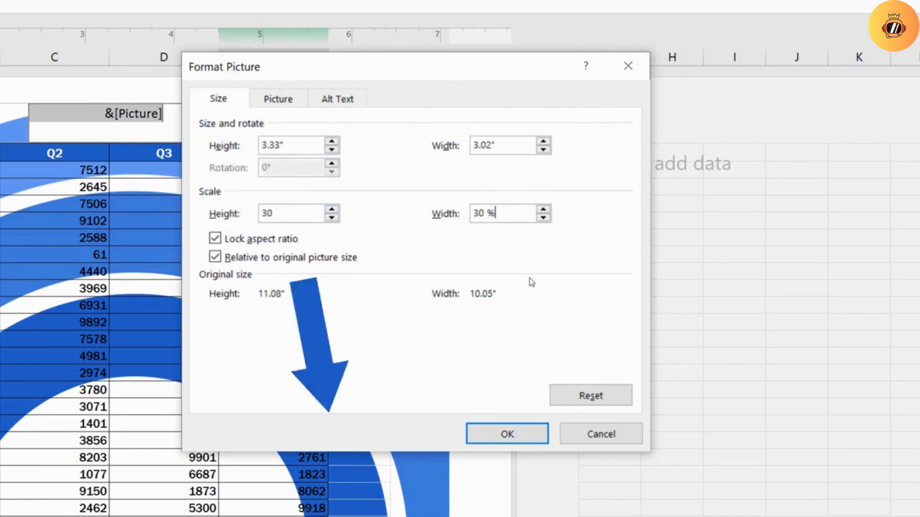
pyautogui.click(525, 435)
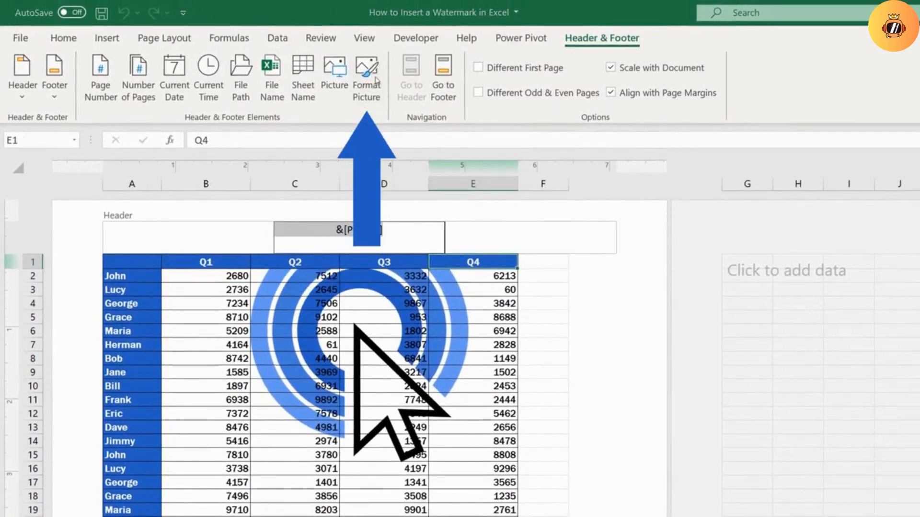
# Set the header picture's color to Washout
pyautogui.click(368, 79)
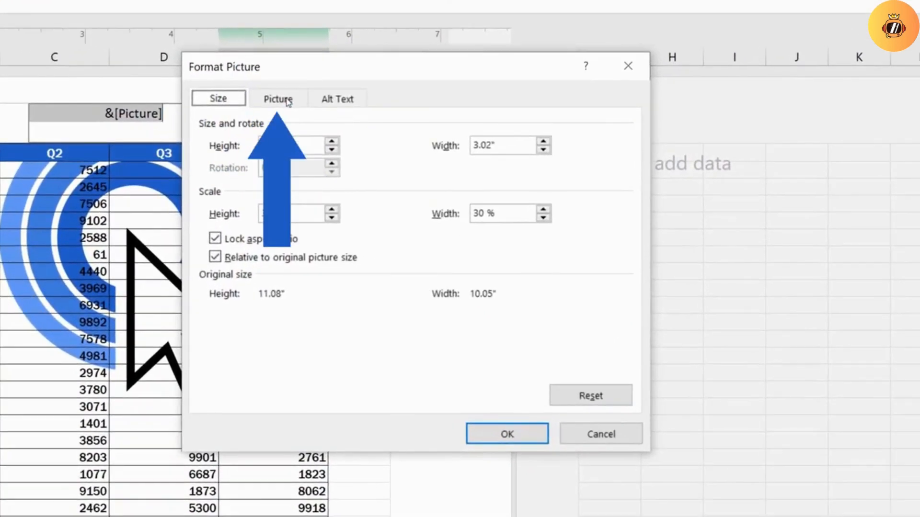
pyautogui.click(287, 101)
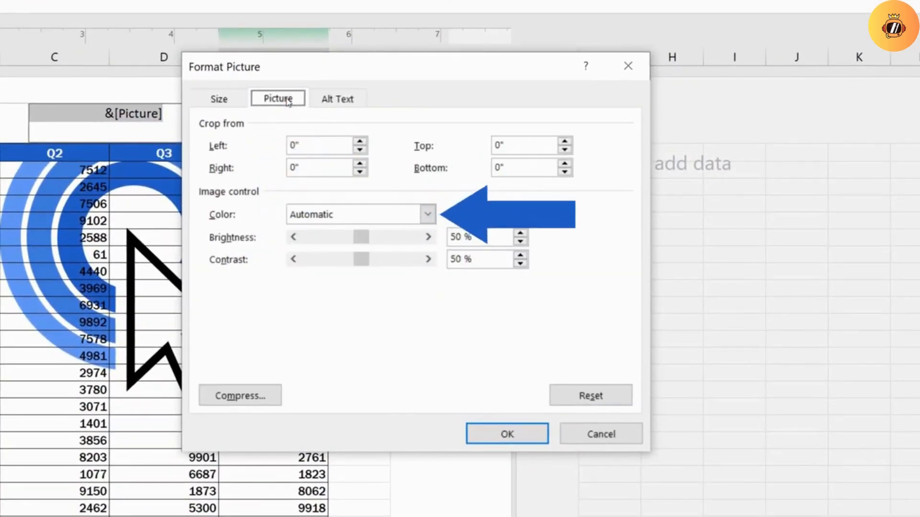
pyautogui.click(429, 214)
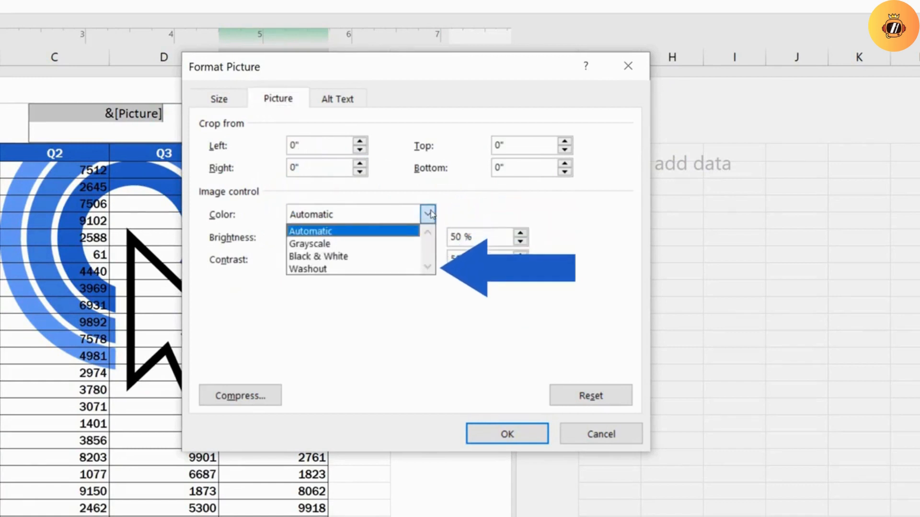
pyautogui.click(333, 269)
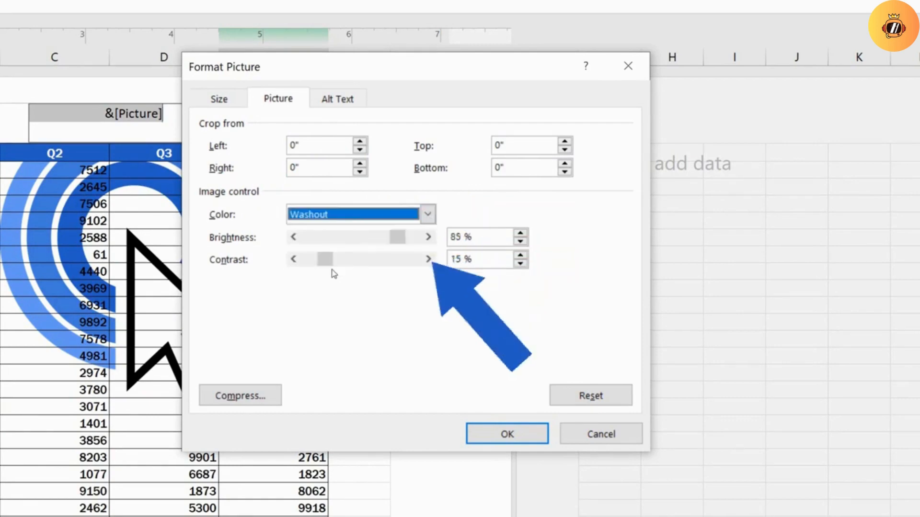
pyautogui.click(473, 433)
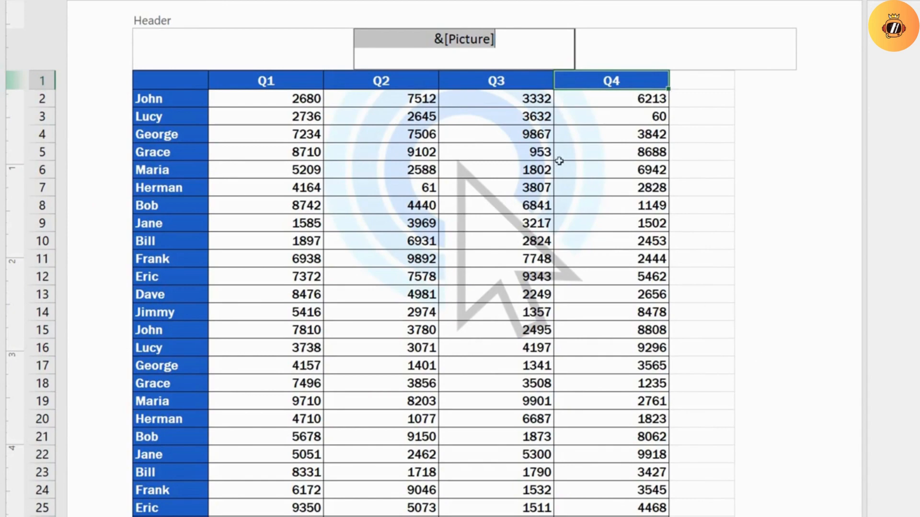
# Move the logo watermark down towards the middle of the page by adding blank lines before &[Picture] in the header
pyautogui.click(437, 41)
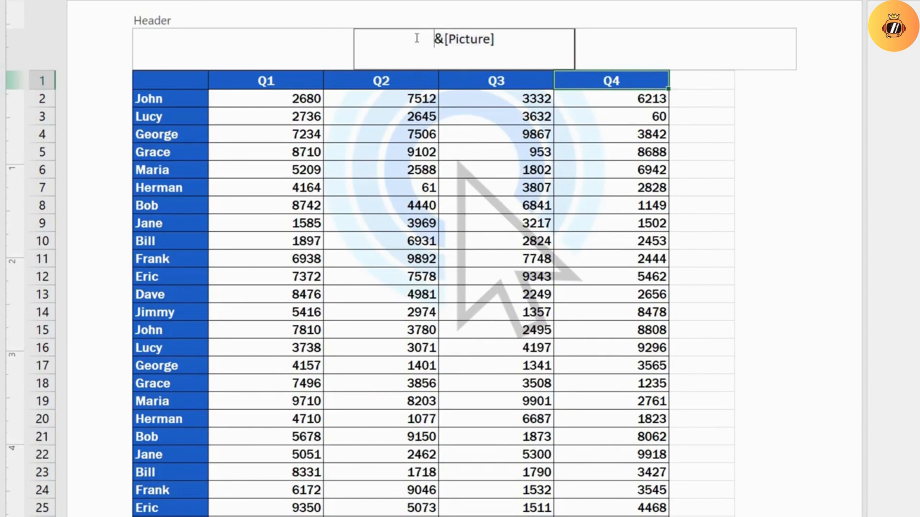
pyautogui.press('Return')
pyautogui.press('Return')
pyautogui.press('Return')
pyautogui.press('Return')
pyautogui.press('Return')
pyautogui.press('Return')
pyautogui.press('Return')
pyautogui.press('Return')
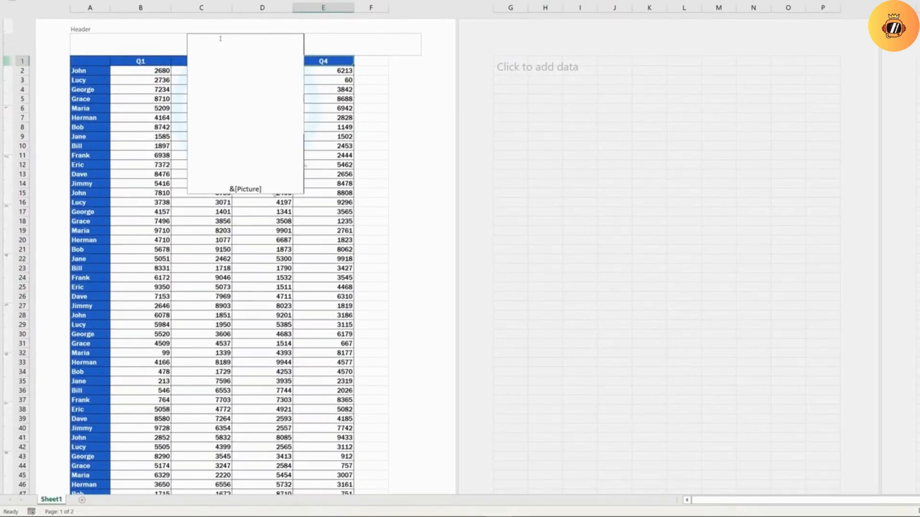
pyautogui.click(433, 234)
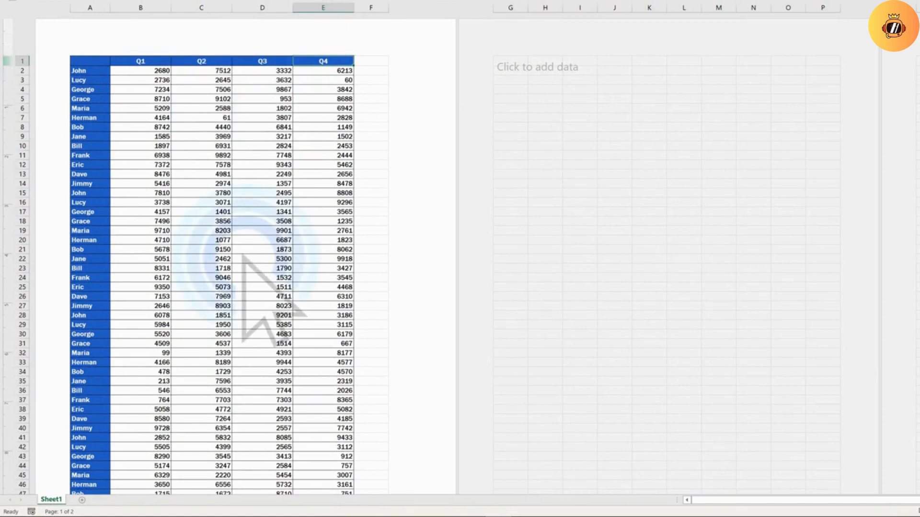
# Remove the picture watermark by deleting the blank lines and &[Picture] from the centre header
pyautogui.click(234, 39)
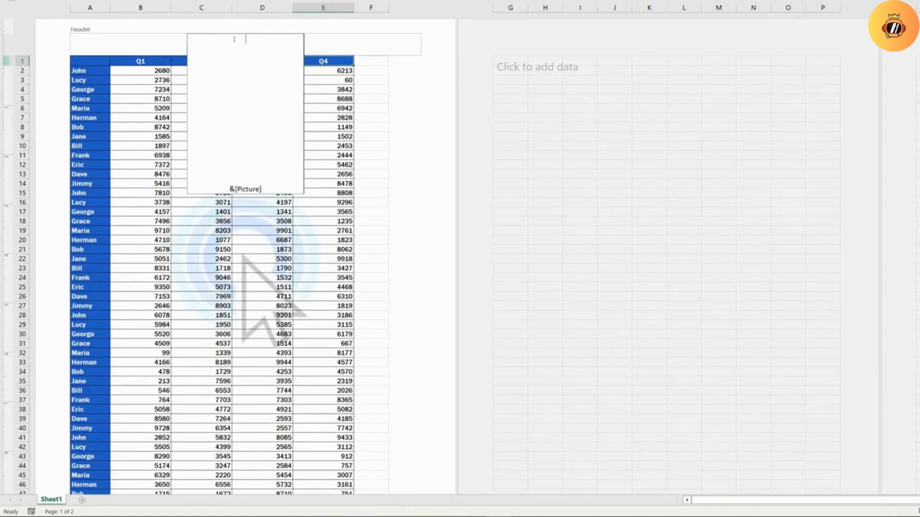
pyautogui.moveTo(233, 39); pyautogui.dragTo(262, 198)
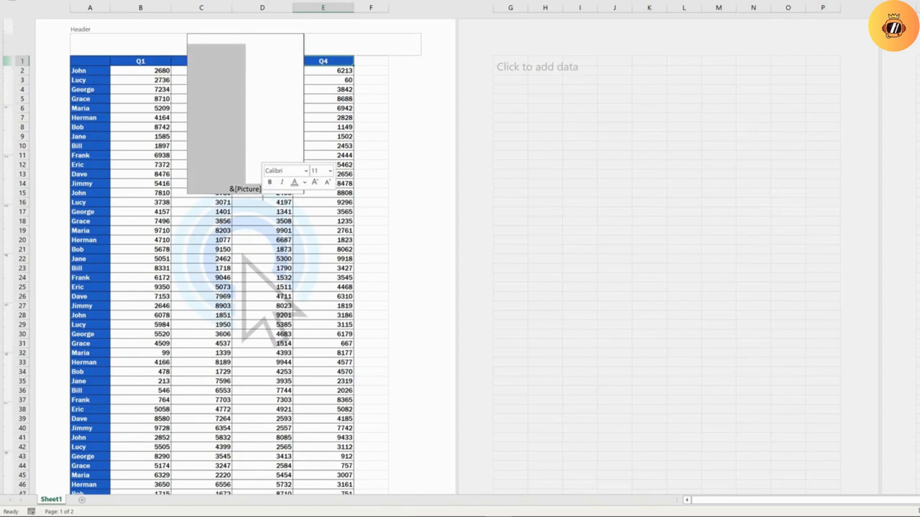
pyautogui.press('Delete')
pyautogui.click(423, 147)
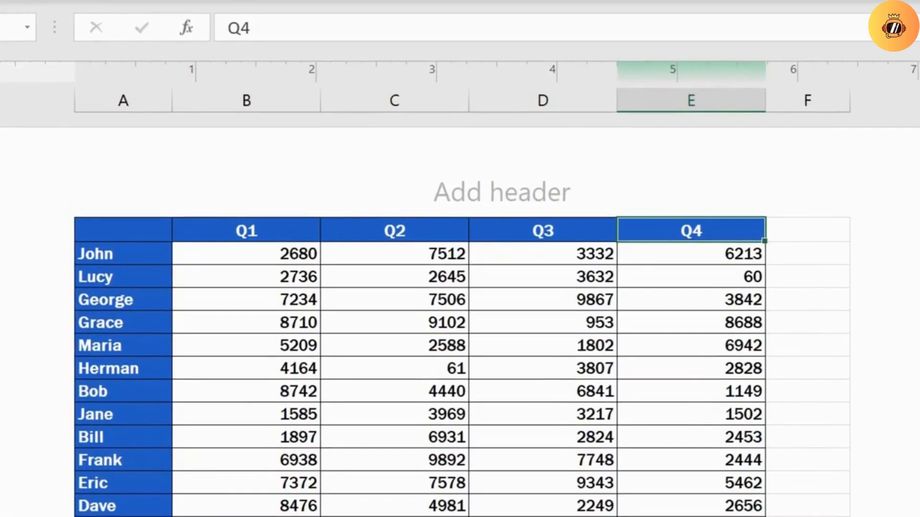
# Enter the text DRAFT in the empty centre header section
pyautogui.click(500, 191)
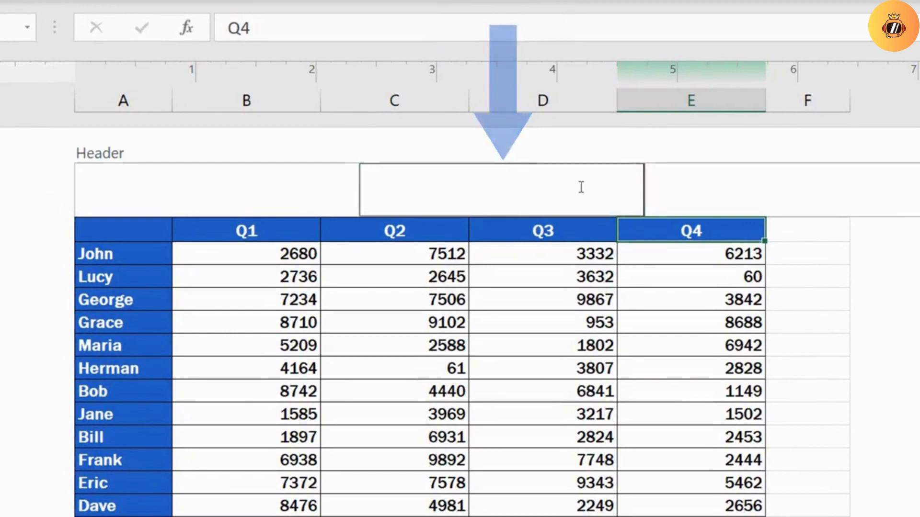
pyautogui.write('DRAF')
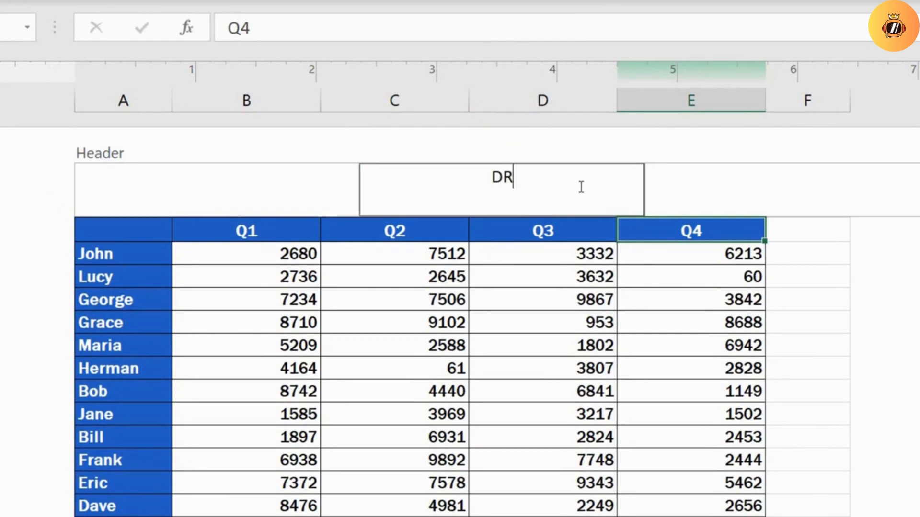
pyautogui.write('T')
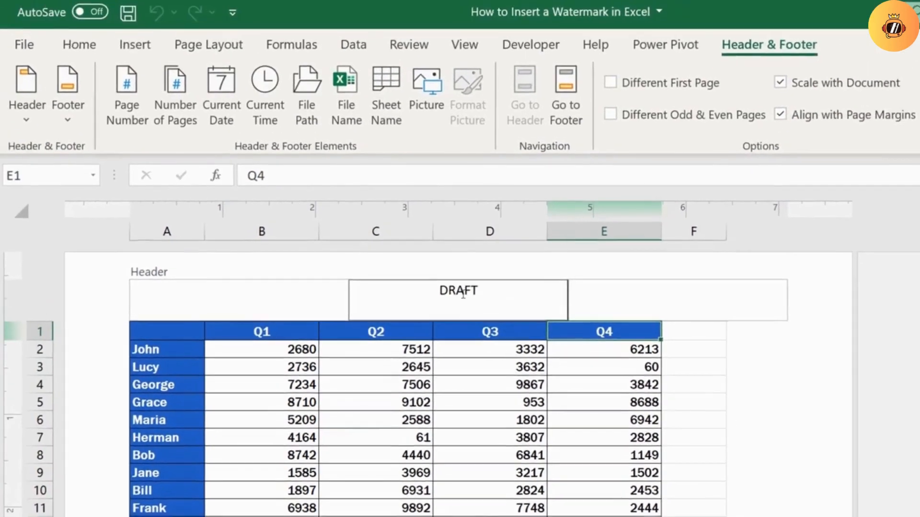
# Format the DRAFT header text in Arial Black at size 72
pyautogui.moveTo(440, 289); pyautogui.dragTo(487, 297)
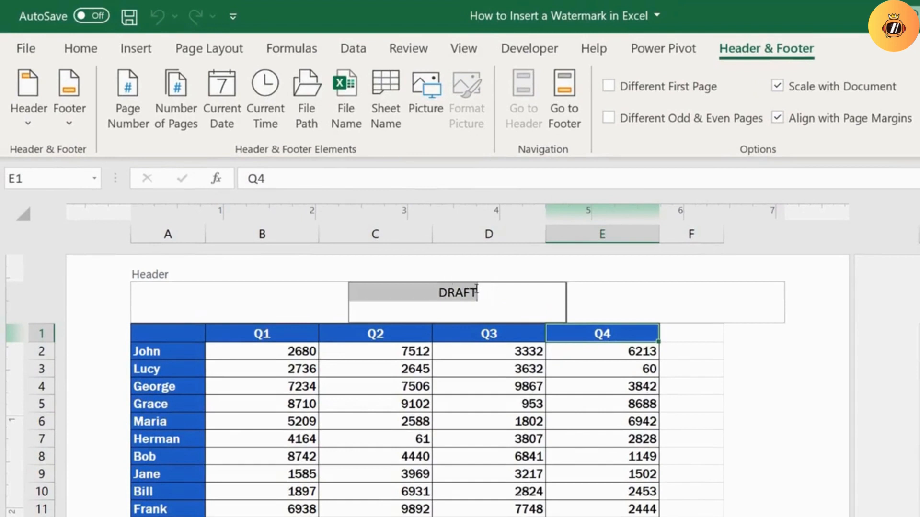
pyautogui.click(81, 48)
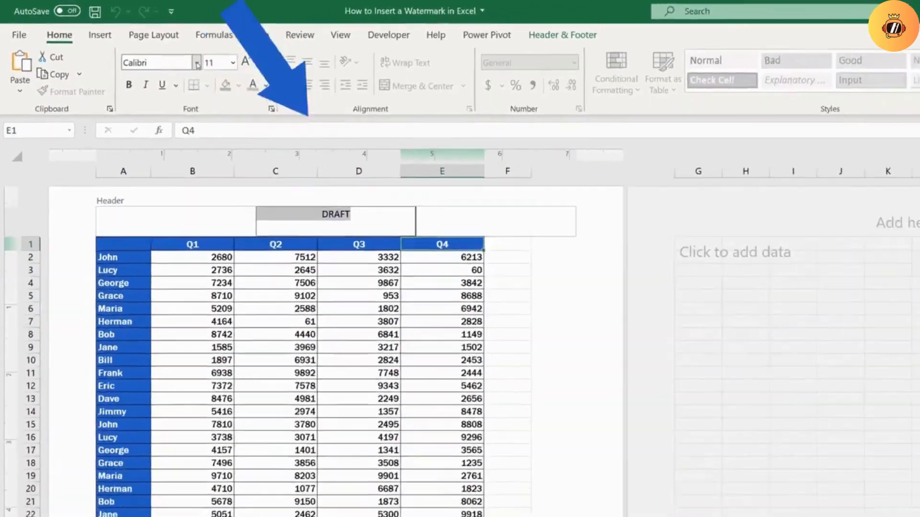
pyautogui.click(267, 87)
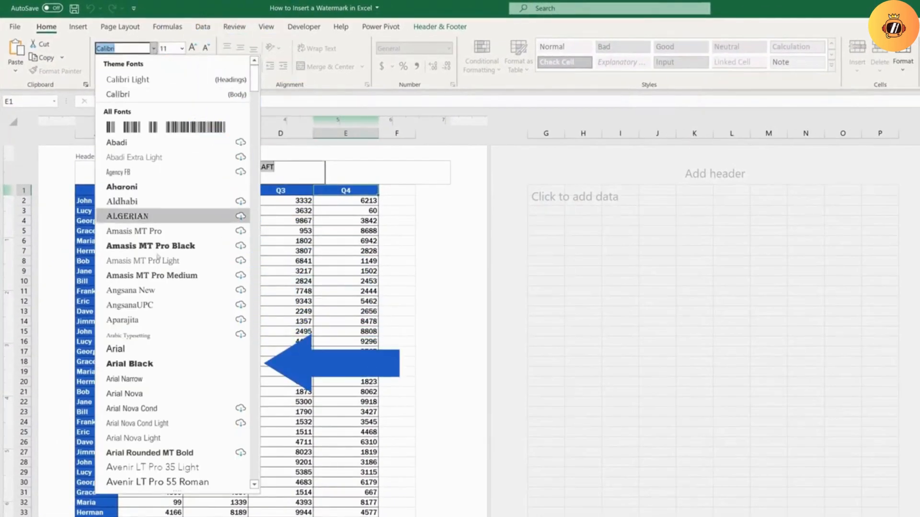
pyautogui.click(170, 365)
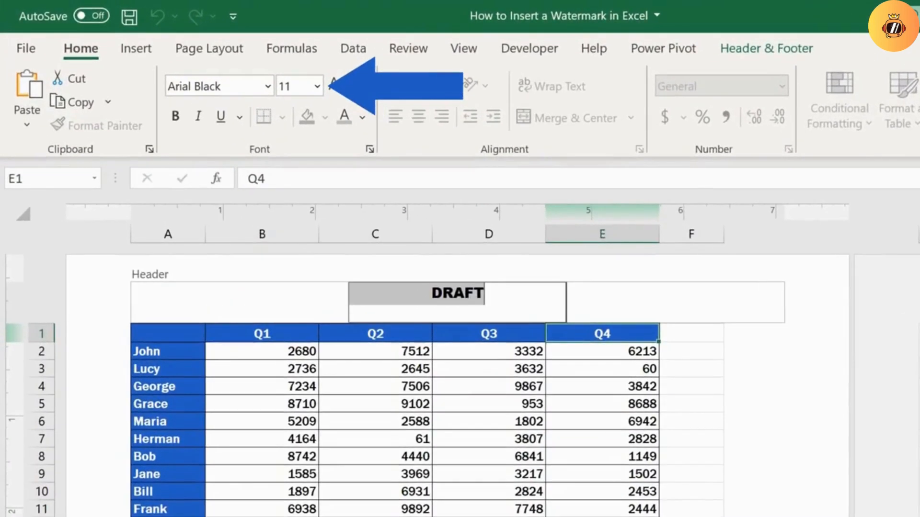
pyautogui.click(318, 87)
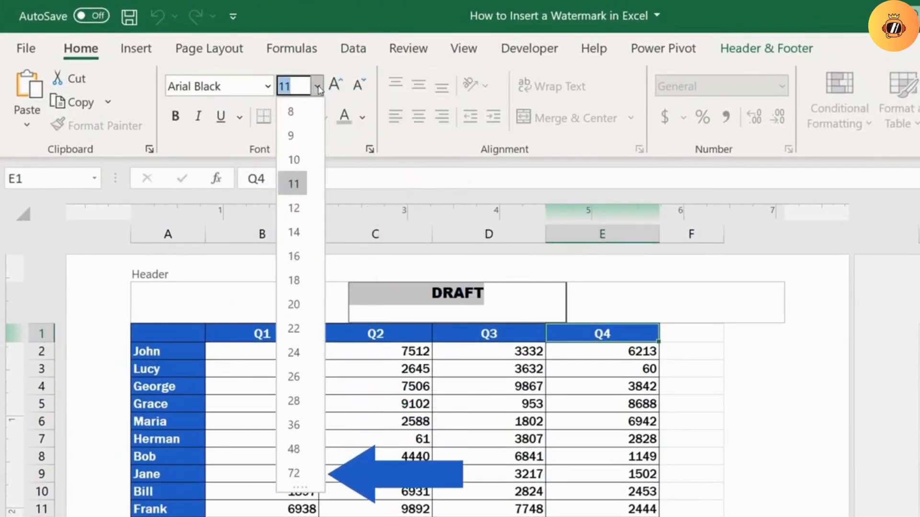
pyautogui.click(294, 473)
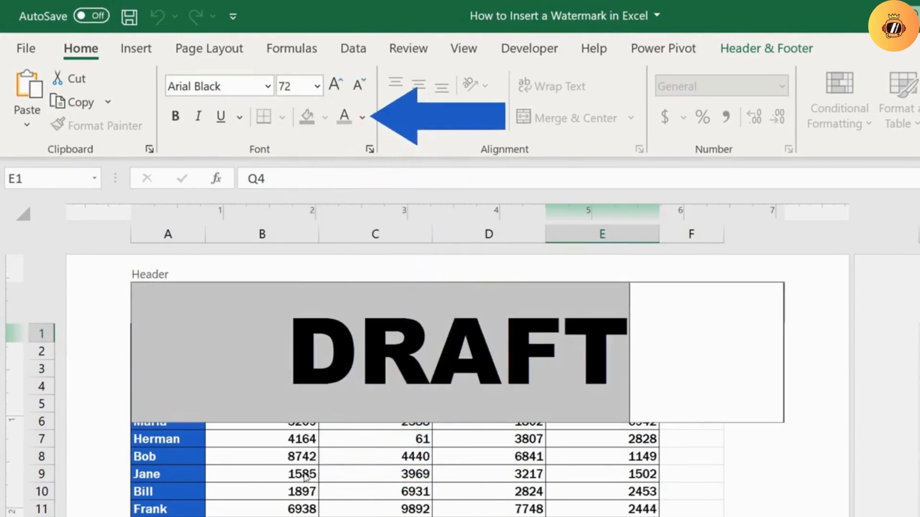
# Color the DRAFT header text light grey and move it down the page by adding two blank lines before it
pyautogui.click(363, 120)
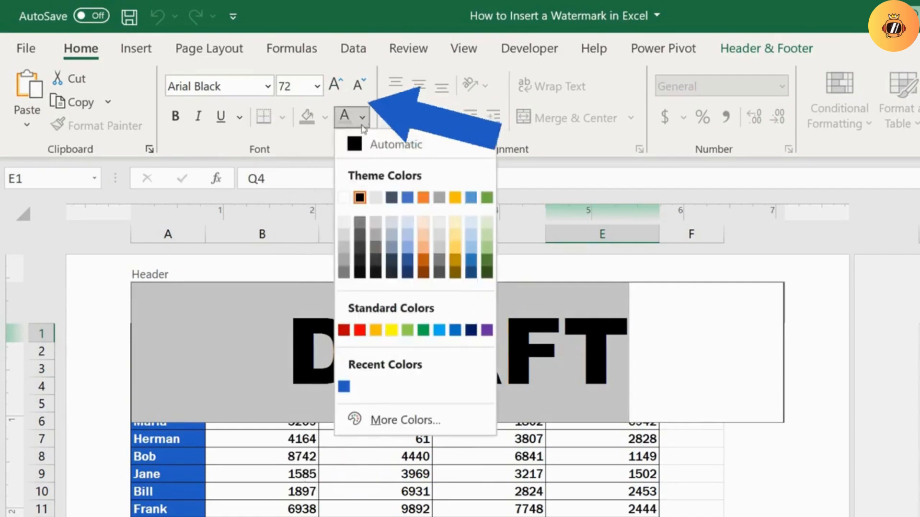
pyautogui.click(344, 248)
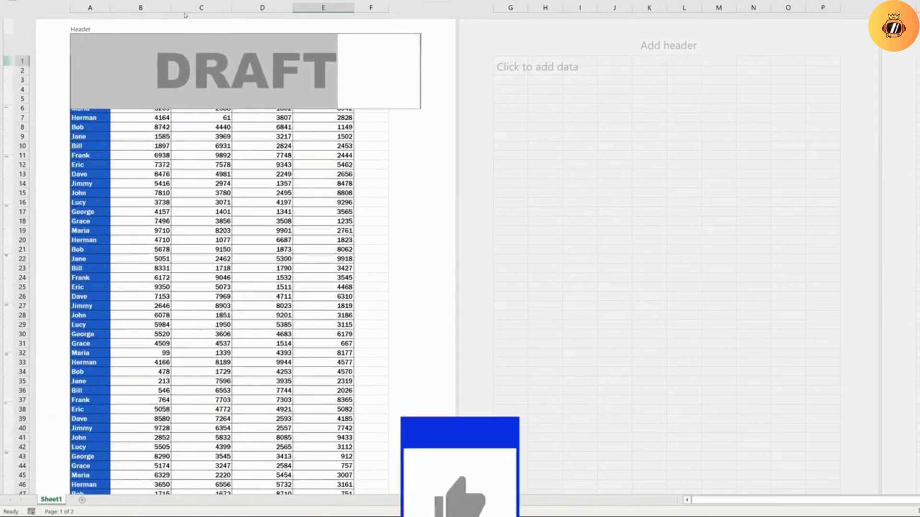
pyautogui.click(159, 67)
pyautogui.press('Return')
pyautogui.press('Return')
pyautogui.press('Return')
pyautogui.press('Return')
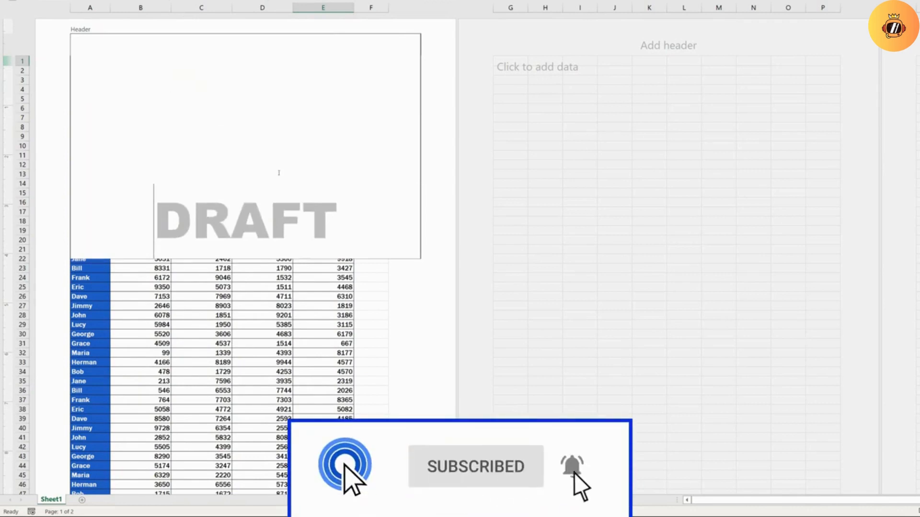
pyautogui.click(430, 288)
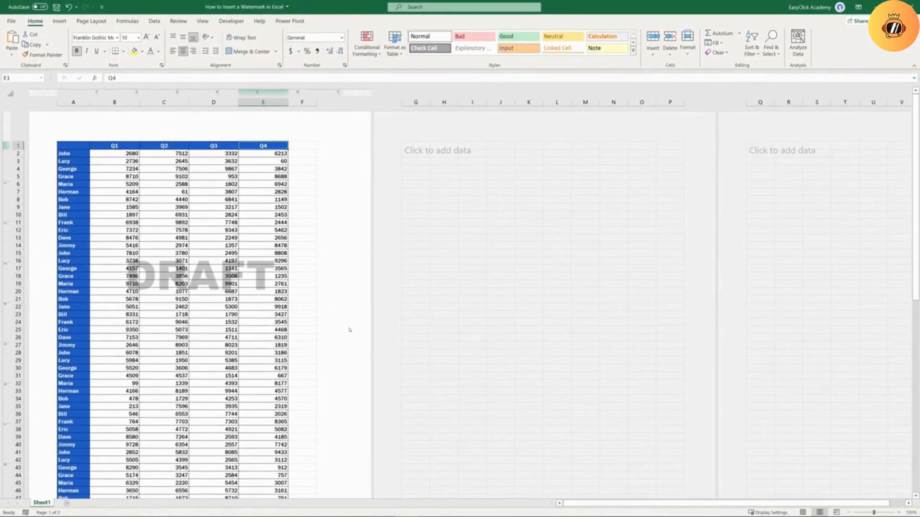
# Remove the text watermark by deleting DRAFT and its blank lines from the centre header section
pyautogui.click(197, 132)
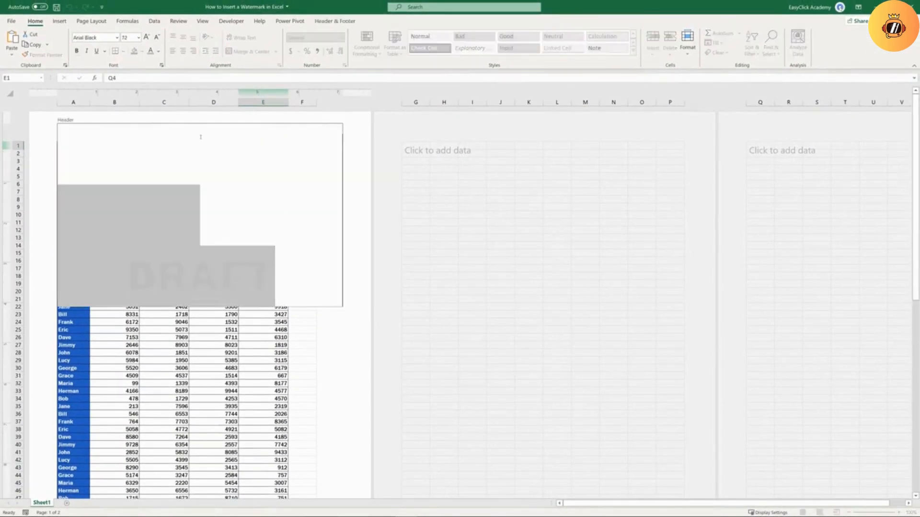
pyautogui.moveTo(265, 274); pyautogui.dragTo(277, 290)
pyautogui.press('Delete')
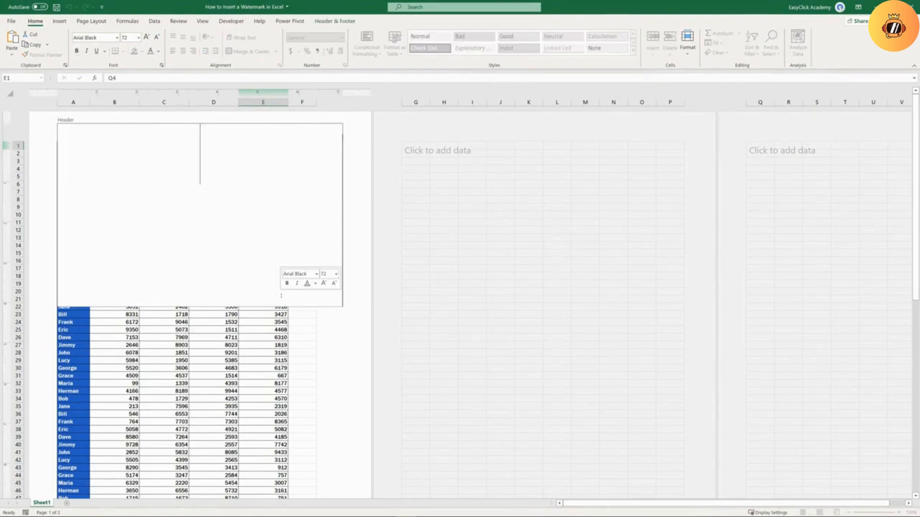
pyautogui.click(333, 337)
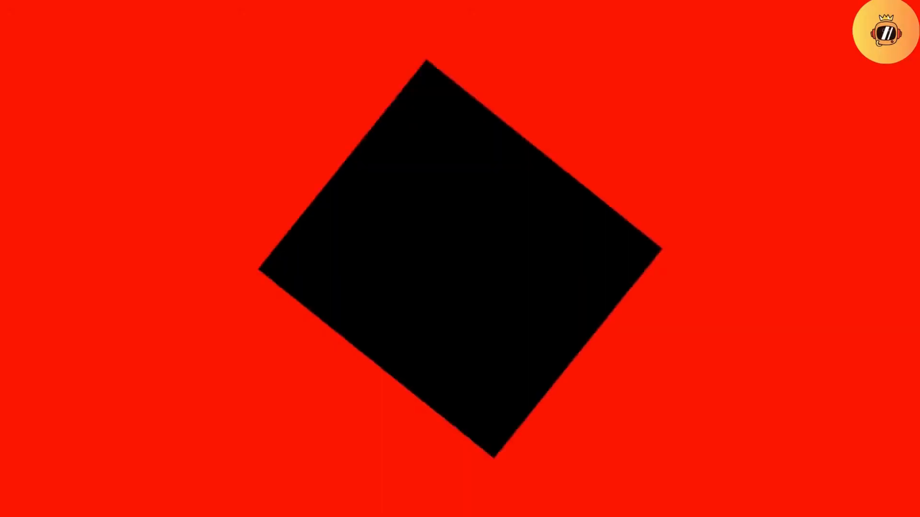